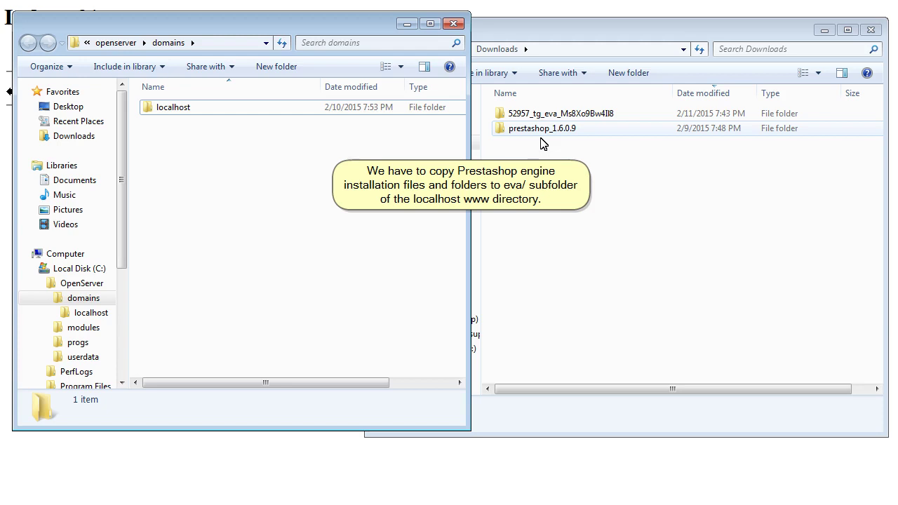
Select all files and folders in prestashop_1.6.0.9's prestashop folder for copying
{"action": "double_click", "coordinate": [550, 129]}
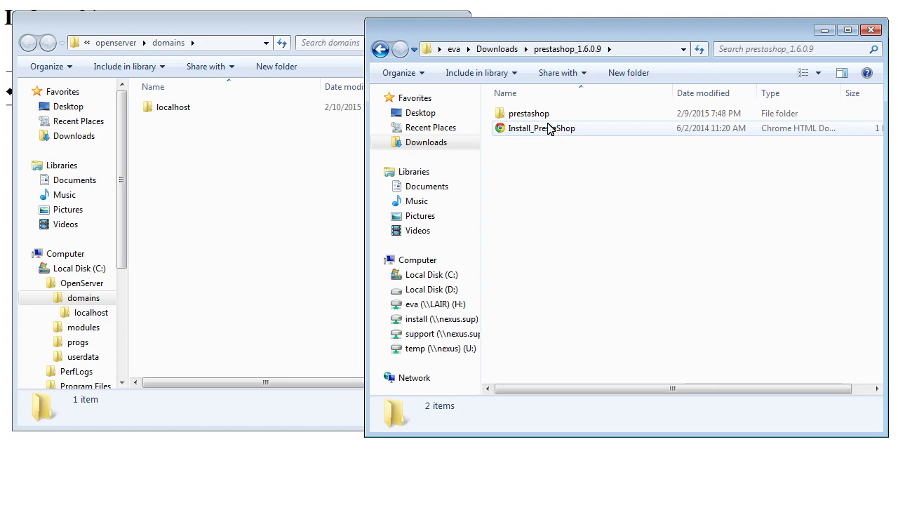
{"action": "double_click", "coordinate": [528, 114]}
{"action": "left_click", "coordinate": [546, 117]}
{"action": "key", "text": "ctrl+a"}
{"action": "left_click", "coordinate": [170, 112]}
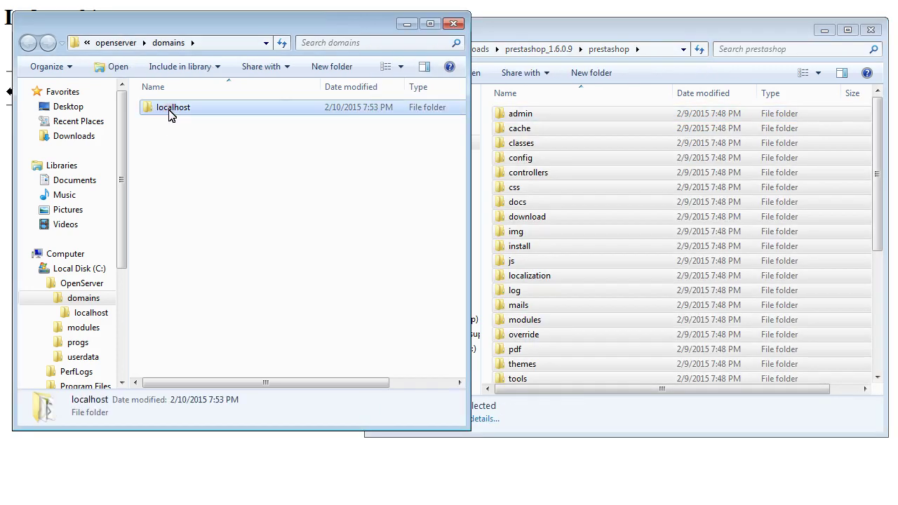
Paste the PrestaShop files into the empty localhost eva folder and bring up the browser's eva page
{"action": "double_click", "coordinate": [179, 115]}
{"action": "double_click", "coordinate": [181, 115]}
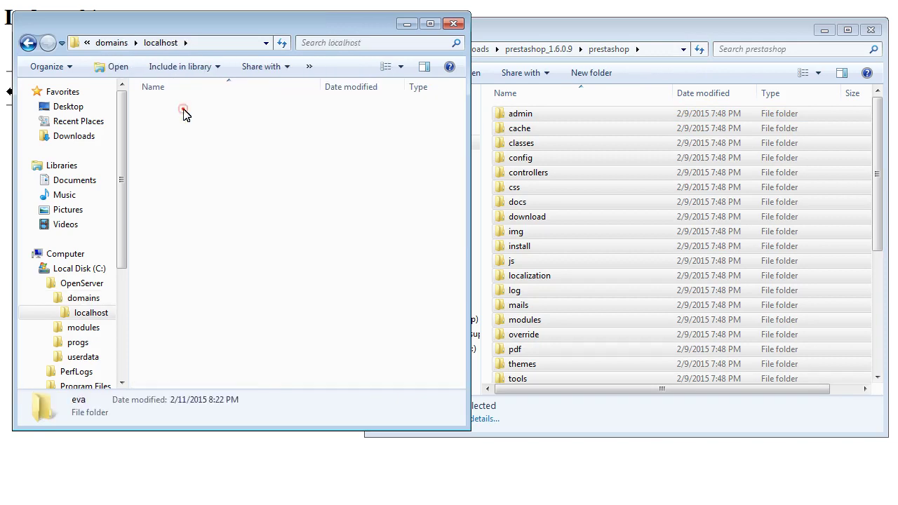
{"action": "left_click", "coordinate": [520, 144]}
{"action": "right_click", "coordinate": [205, 232]}
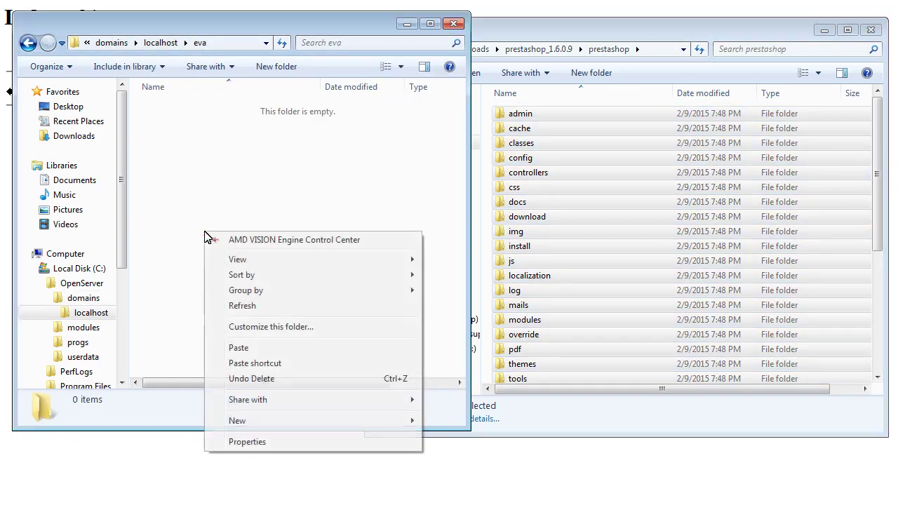
{"action": "left_click", "coordinate": [246, 349]}
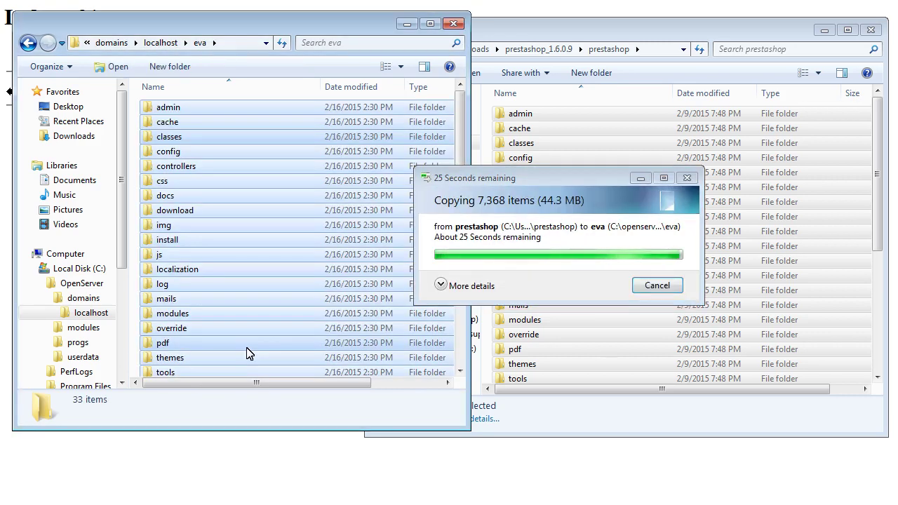
{"action": "left_click", "coordinate": [259, 466]}
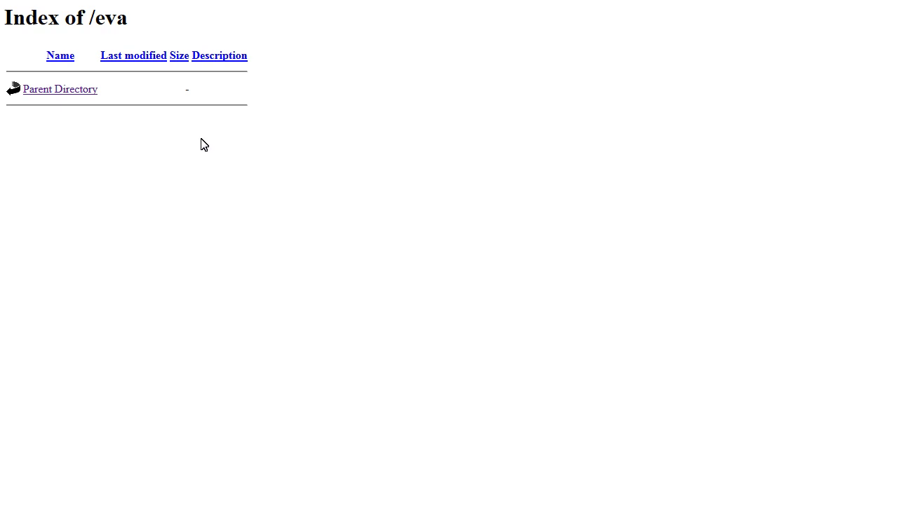
Reload localhost/eva to launch the installer and continue in English to the license step
{"action": "key", "text": "F5"}
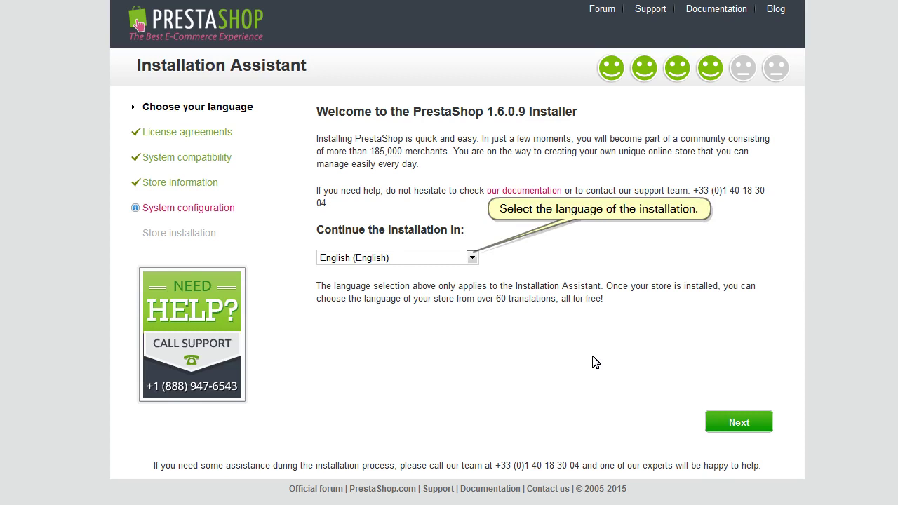
{"action": "left_click", "coordinate": [737, 426]}
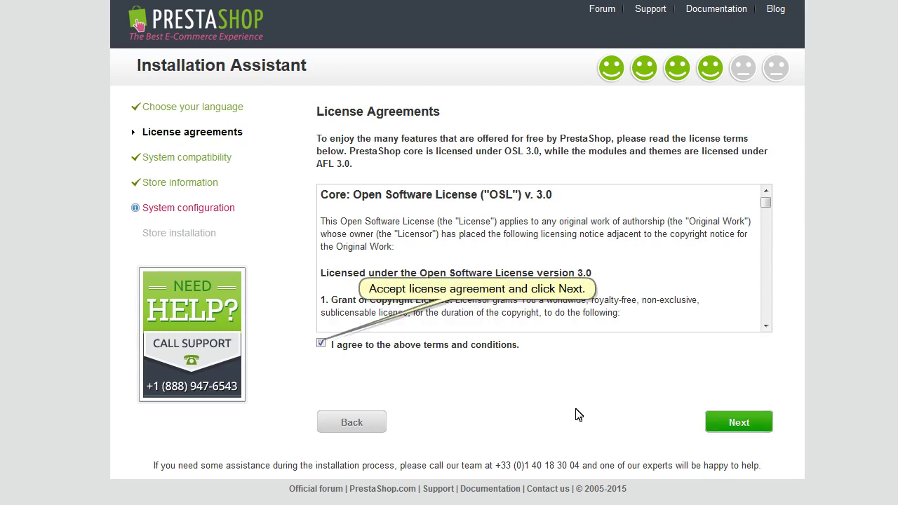
Pass the license and submit store information: shop name test, United States, US/Eastern, account details
{"action": "left_click", "coordinate": [729, 423]}
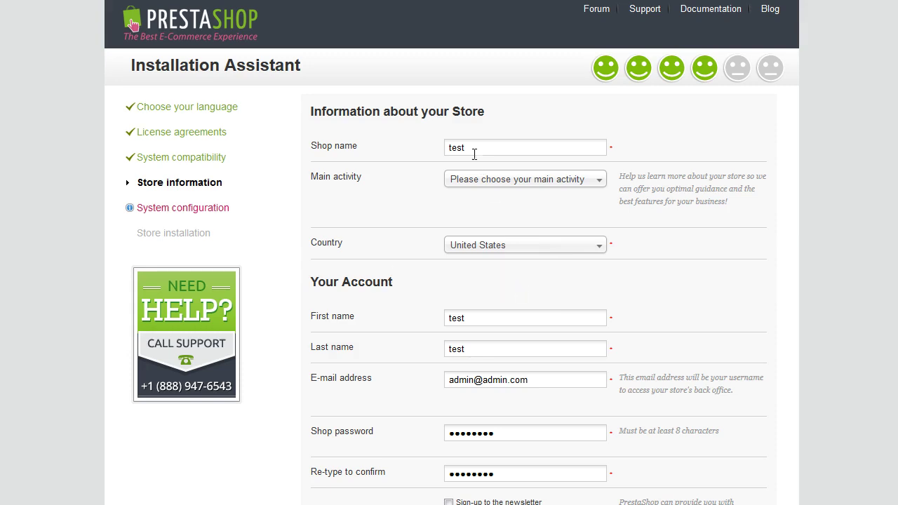
{"action": "scroll", "coordinate": [475, 148], "scroll_direction": "down", "scroll_amount": 1}
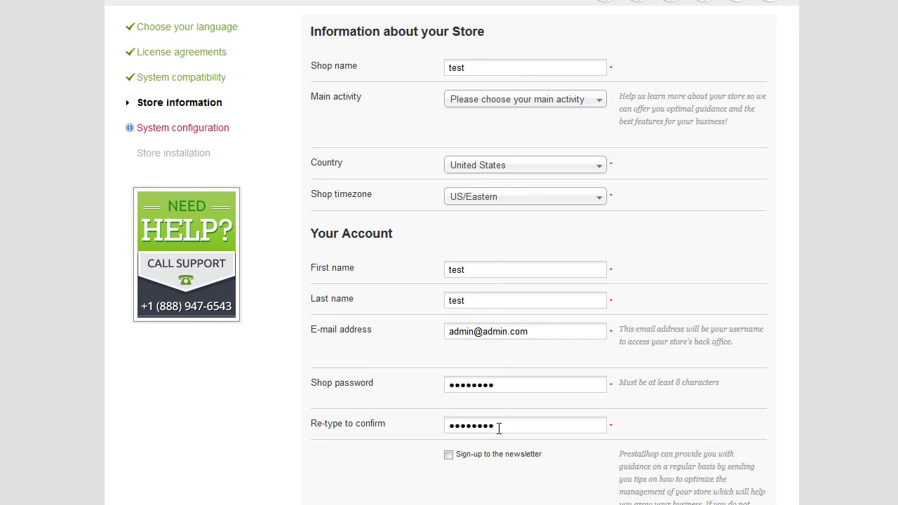
{"action": "scroll", "coordinate": [497, 465], "scroll_direction": "down", "scroll_amount": 2}
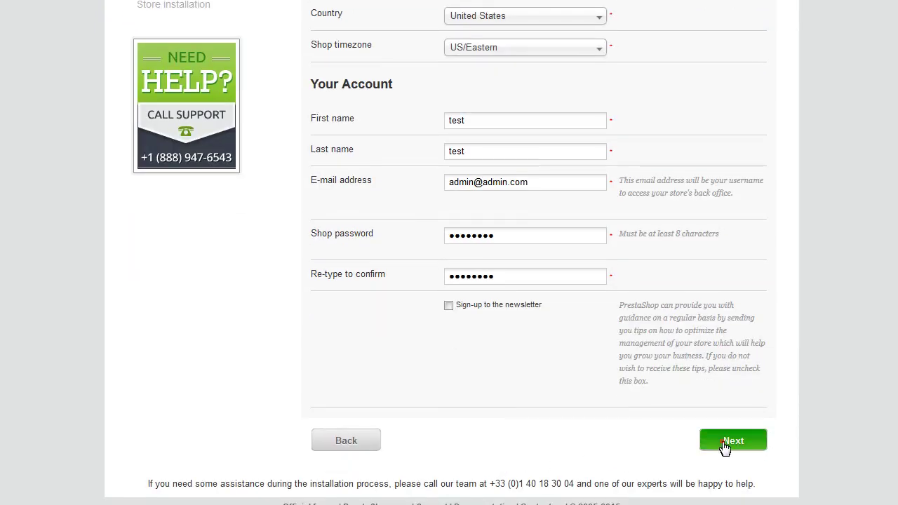
{"action": "left_click", "coordinate": [723, 446]}
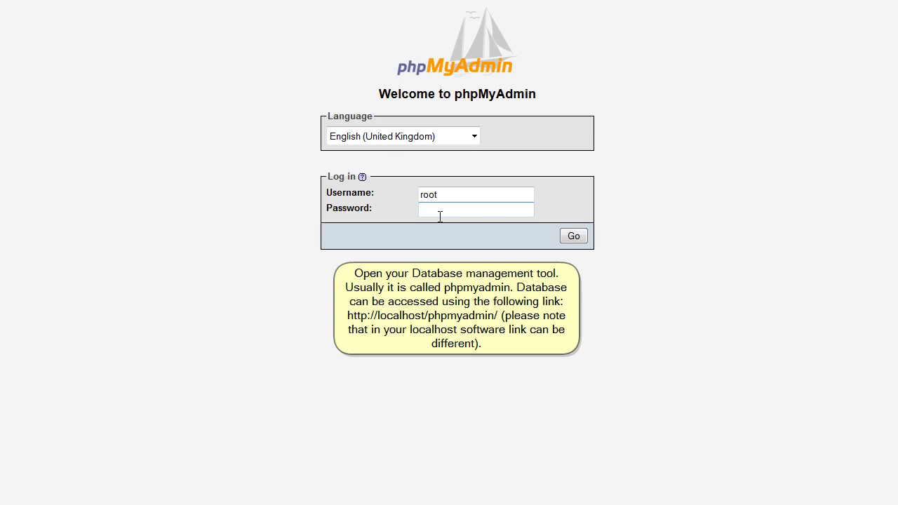
Log in to phpMyAdmin as root and create a new database named test
{"action": "left_click", "coordinate": [574, 237]}
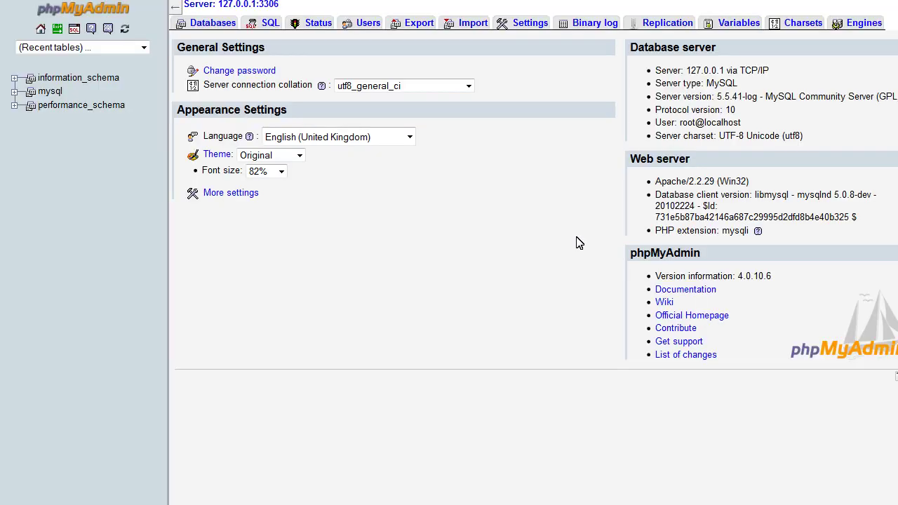
{"action": "left_click", "coordinate": [209, 24]}
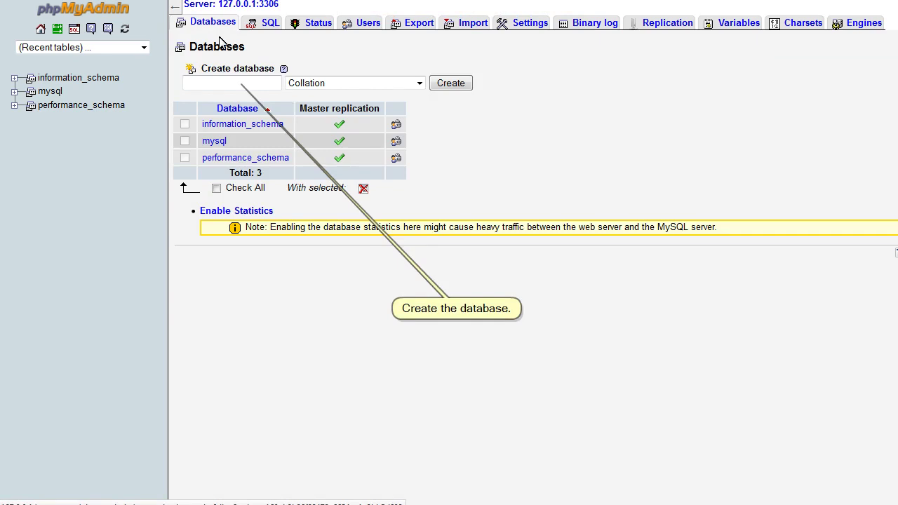
{"action": "left_click", "coordinate": [246, 83]}
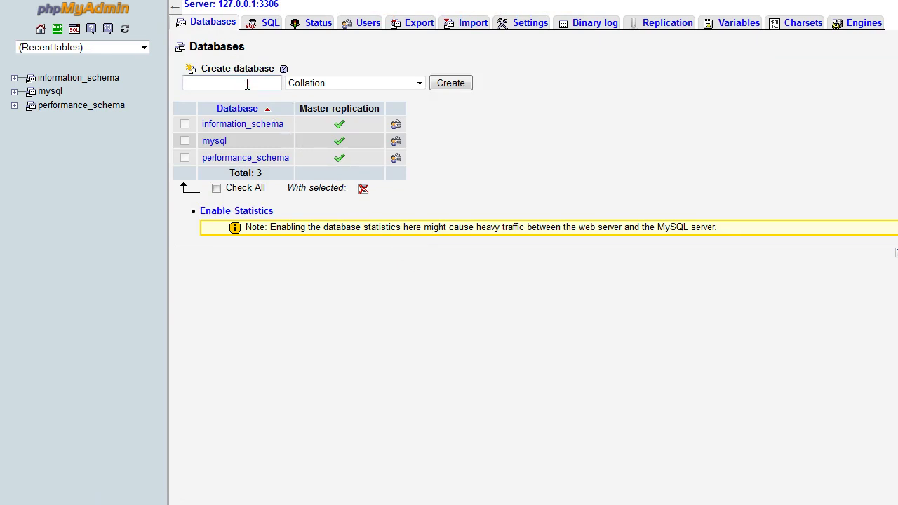
{"action": "type", "text": "test"}
{"action": "left_click", "coordinate": [456, 85]}
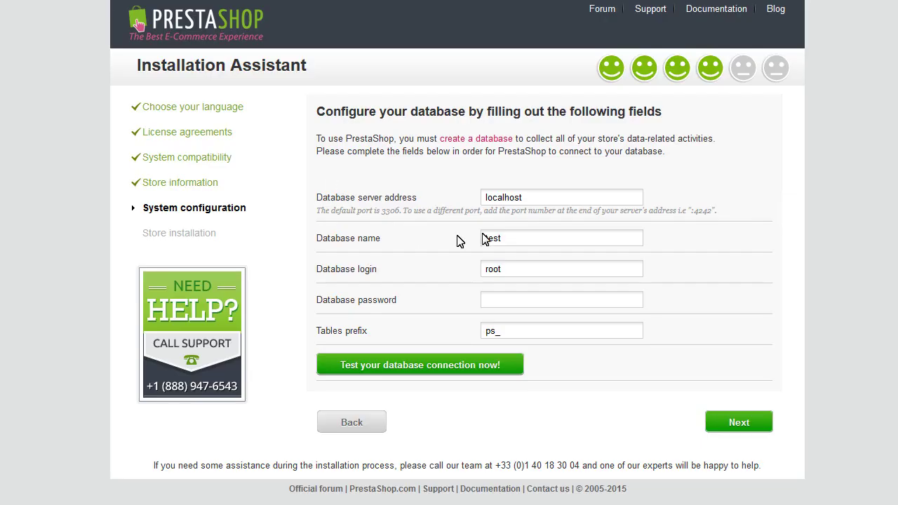
Confirm database settings (localhost, test, root, prefix ps_) and run the installation
{"action": "left_click", "coordinate": [522, 238]}
{"action": "left_click", "coordinate": [741, 424]}
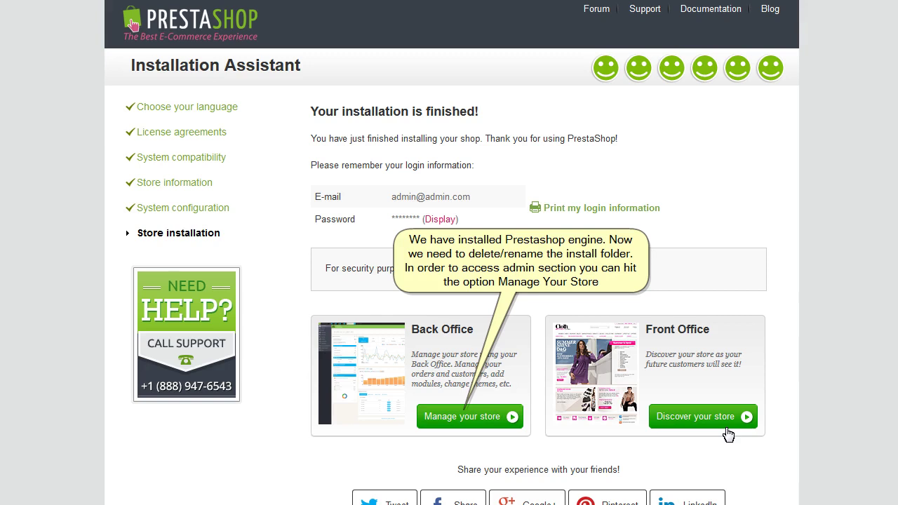
Preview the new storefront with its sample products, then go to Manage your store
{"action": "left_click", "coordinate": [694, 425]}
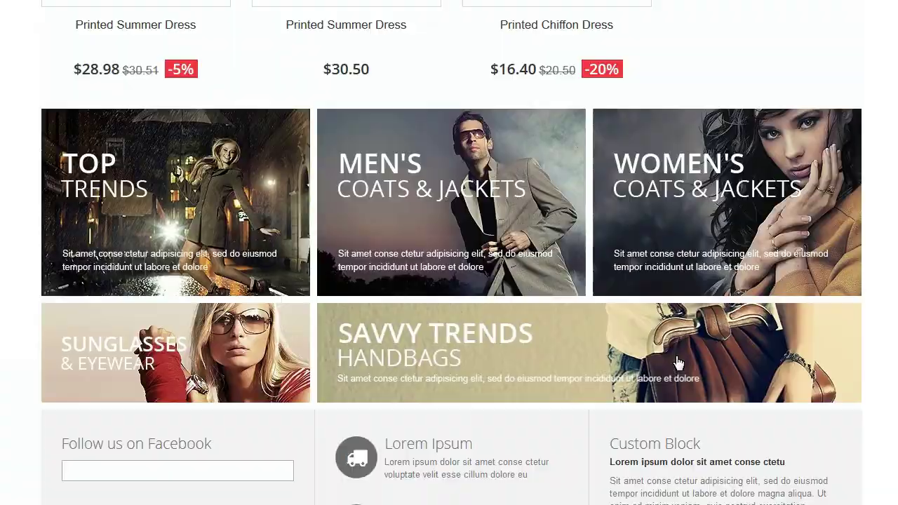
{"action": "scroll", "coordinate": [677, 364], "scroll_direction": "down", "scroll_amount": 3}
{"action": "scroll", "coordinate": [678, 365], "scroll_direction": "up", "scroll_amount": 10}
{"action": "scroll", "coordinate": [678, 363], "scroll_direction": "up", "scroll_amount": 2}
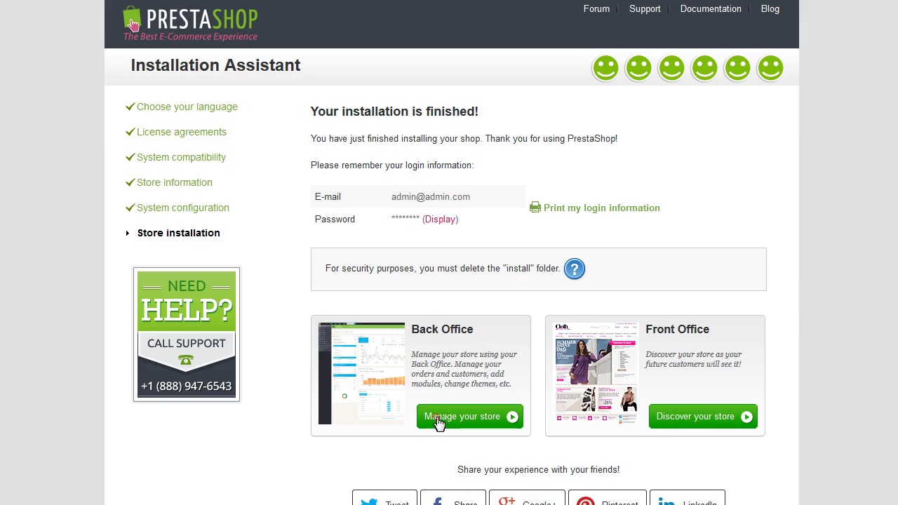
{"action": "left_click", "coordinate": [437, 418]}
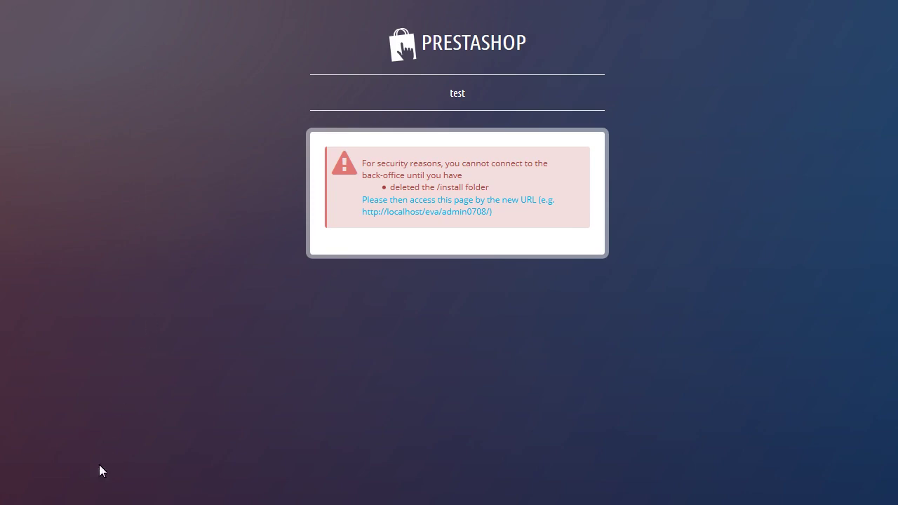
Delete the install folder from the prestashop source folder, leaving 32 items
{"action": "key", "text": "alt+Tab"}
{"action": "left_click", "coordinate": [537, 246]}
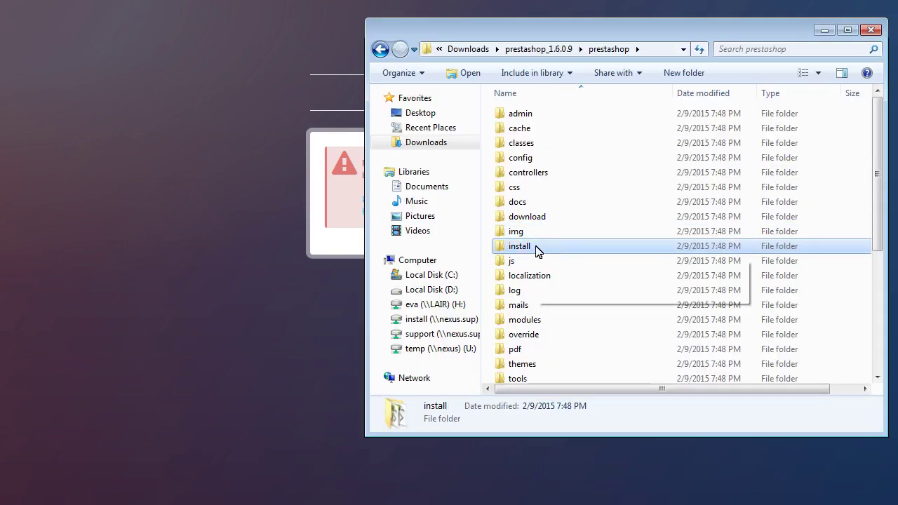
{"action": "key", "text": "Delete"}
{"action": "left_click", "coordinate": [591, 296]}
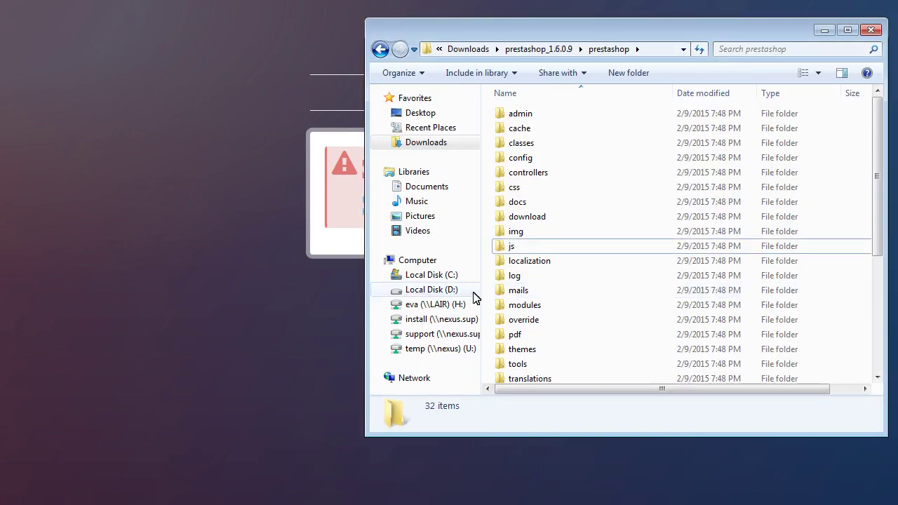
{"action": "key", "text": "alt+Tab"}
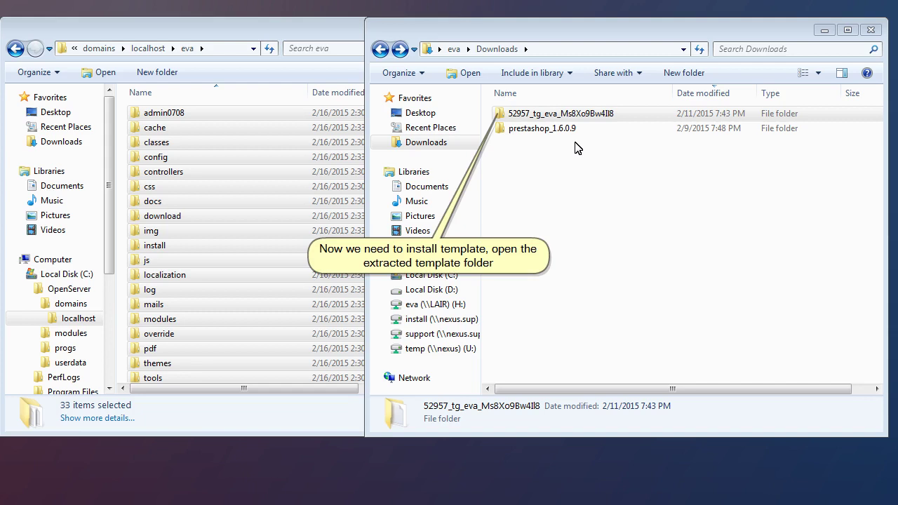
Navigate through 52957_tg_eva > theme > manual_install > theme1097
{"action": "double_click", "coordinate": [538, 114]}
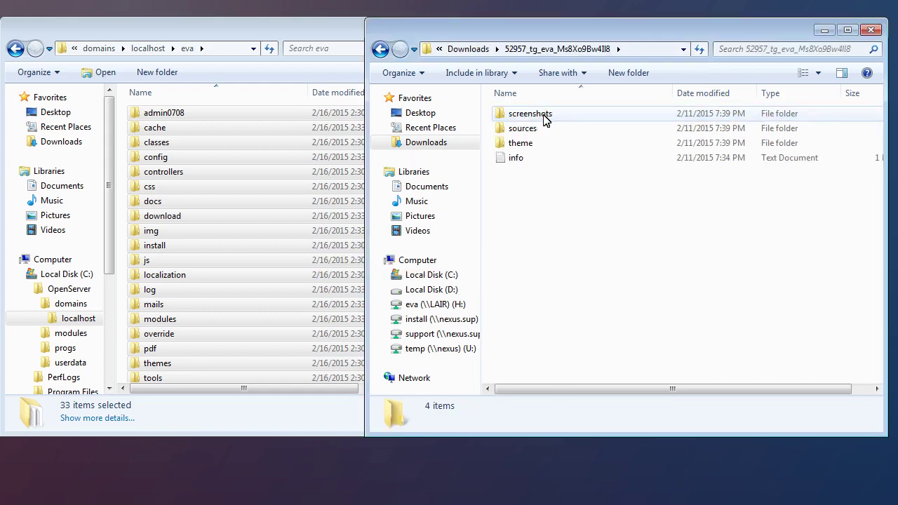
{"action": "double_click", "coordinate": [534, 143]}
{"action": "double_click", "coordinate": [535, 113]}
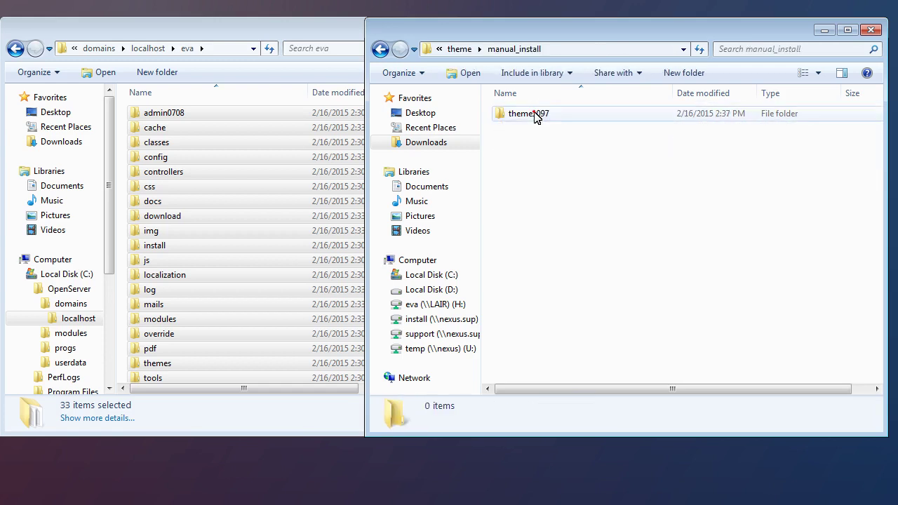
{"action": "double_click", "coordinate": [535, 115]}
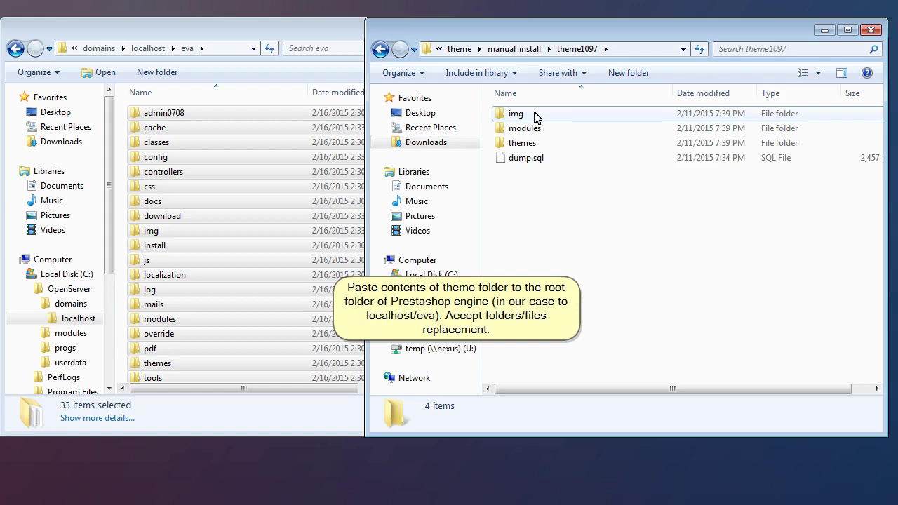
Select theme1097's img, modules and themes folders and paste them into the eva site folder
{"action": "left_click", "coordinate": [535, 117]}
{"action": "left_click", "coordinate": [522, 142], "text": "shift"}
{"action": "left_click_drag", "start_coordinate": [522, 142], "coordinate": [338, 286]}
{"action": "left_click", "coordinate": [444, 270]}
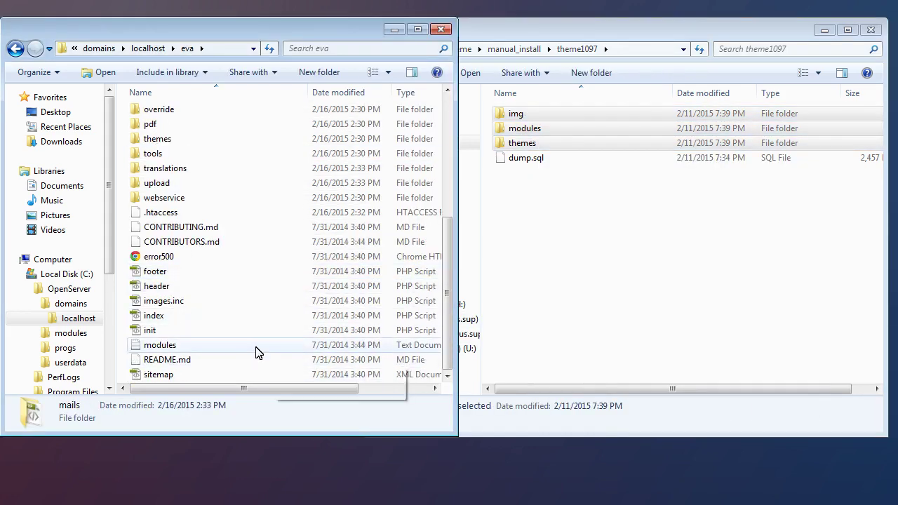
{"action": "right_click", "coordinate": [255, 317]}
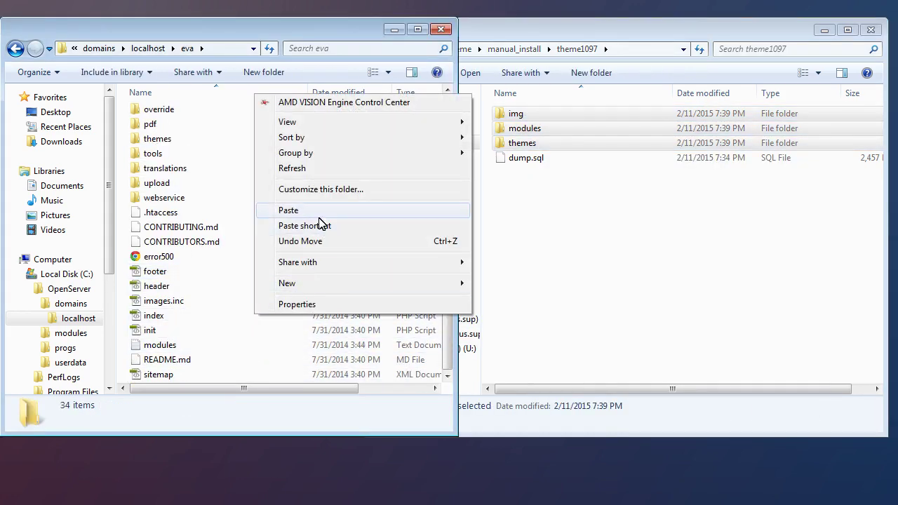
{"action": "left_click", "coordinate": [315, 215]}
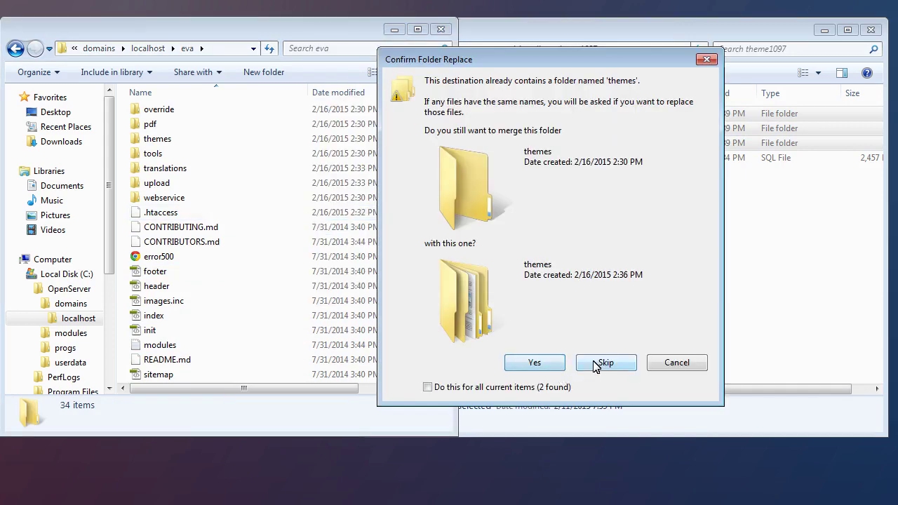
Merge with the existing folders and replace all conflicting files, including favicon.ico
{"action": "left_click", "coordinate": [443, 392]}
{"action": "left_click", "coordinate": [536, 361]}
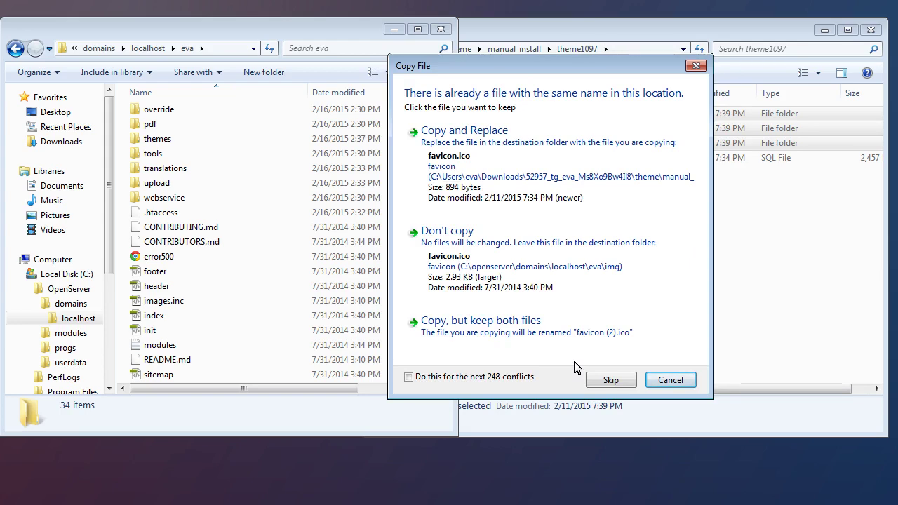
{"action": "left_click", "coordinate": [591, 173]}
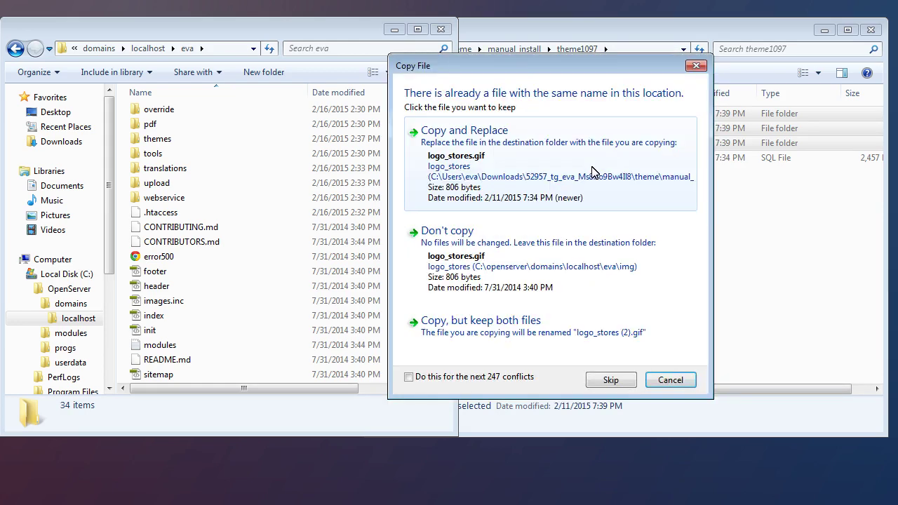
{"action": "left_click", "coordinate": [482, 379]}
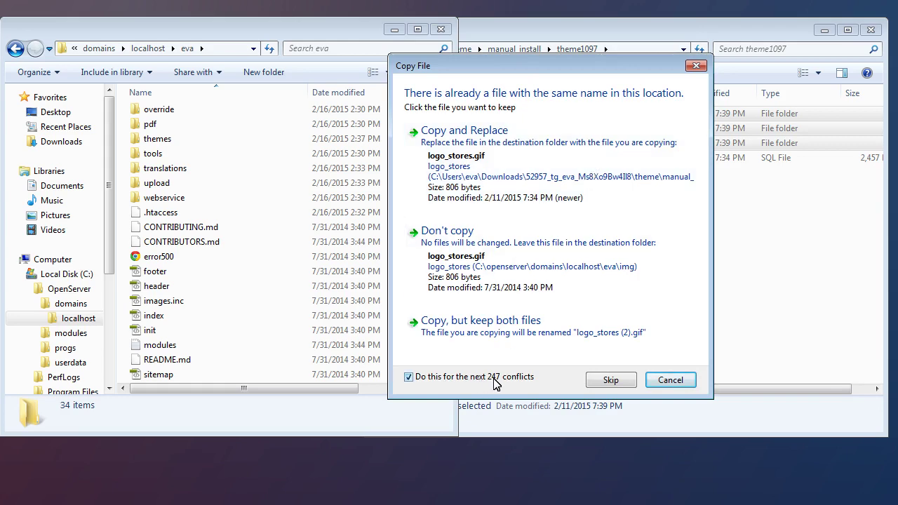
{"action": "left_click", "coordinate": [589, 166]}
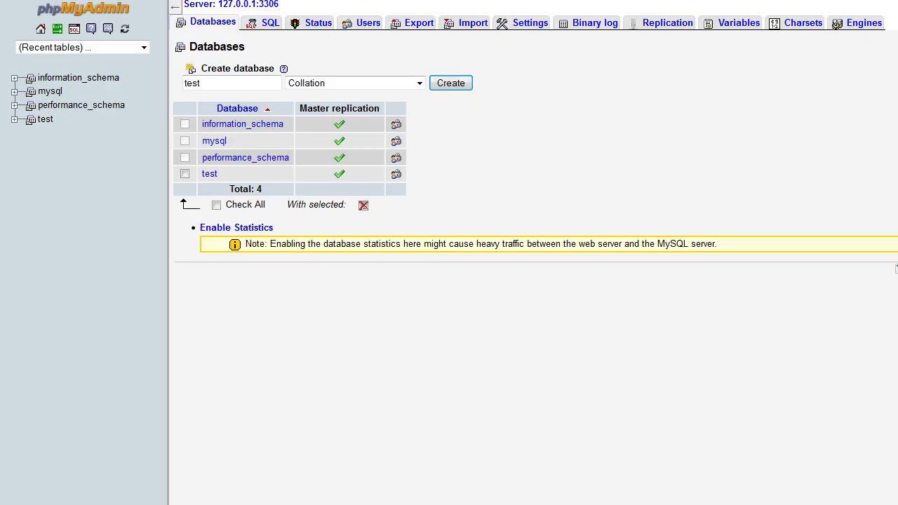
Open the test database to list its ps_ tables like ps_access and ps_address
{"action": "left_click", "coordinate": [44, 120]}
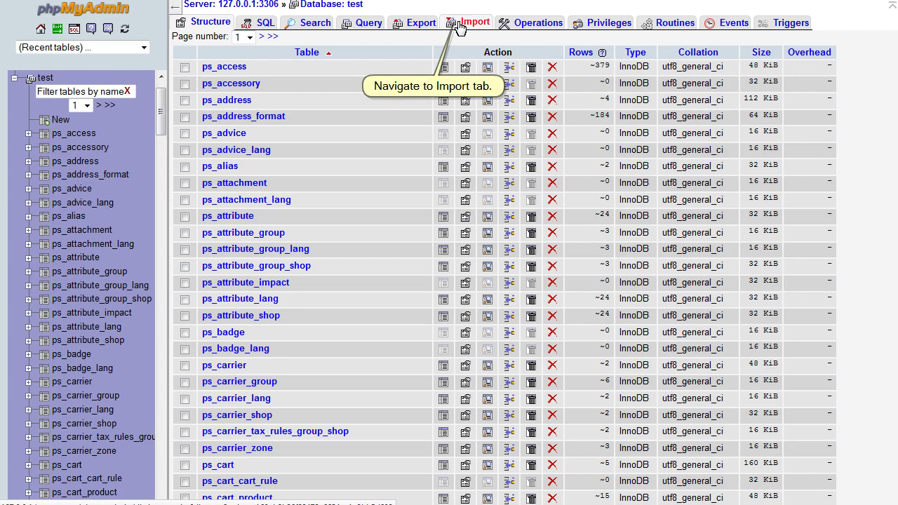
Import the theme's dump.sql file into the test database through phpMyAdmin's Import page
{"action": "left_click", "coordinate": [461, 27]}
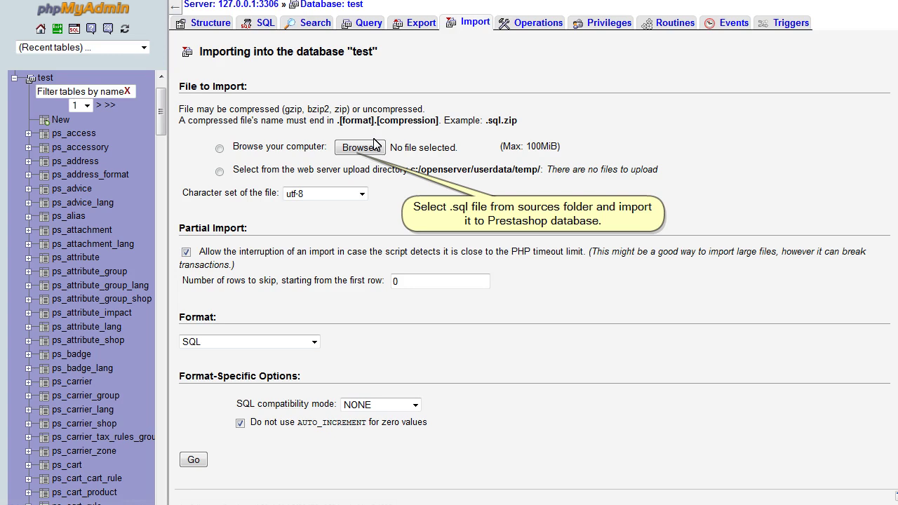
{"action": "left_click", "coordinate": [369, 147]}
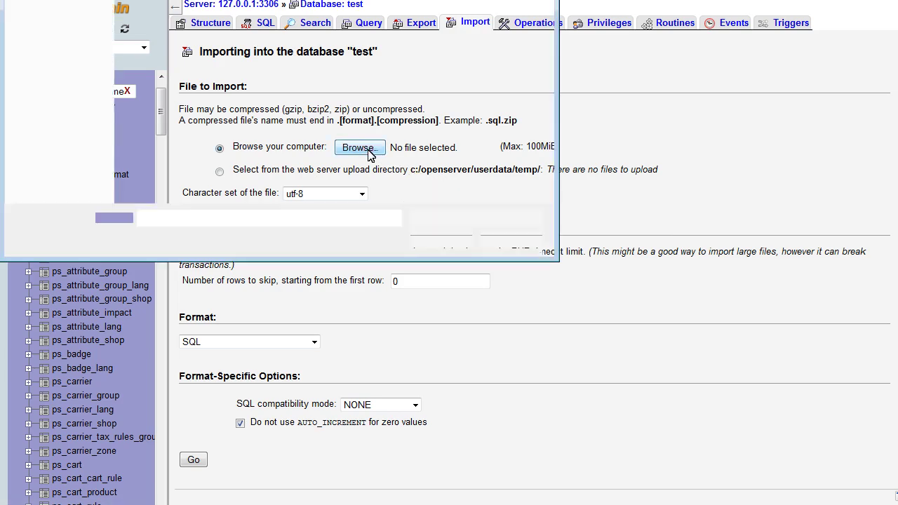
{"action": "left_click", "coordinate": [160, 67]}
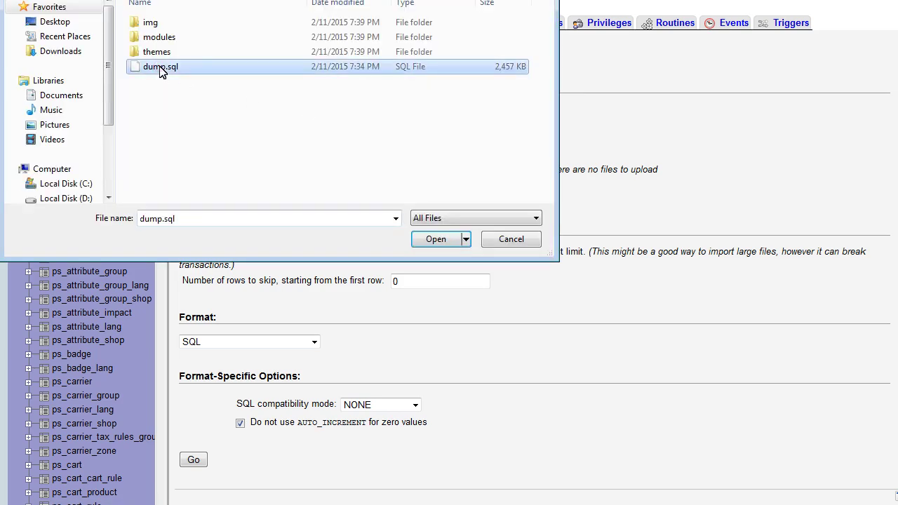
{"action": "left_click", "coordinate": [435, 239]}
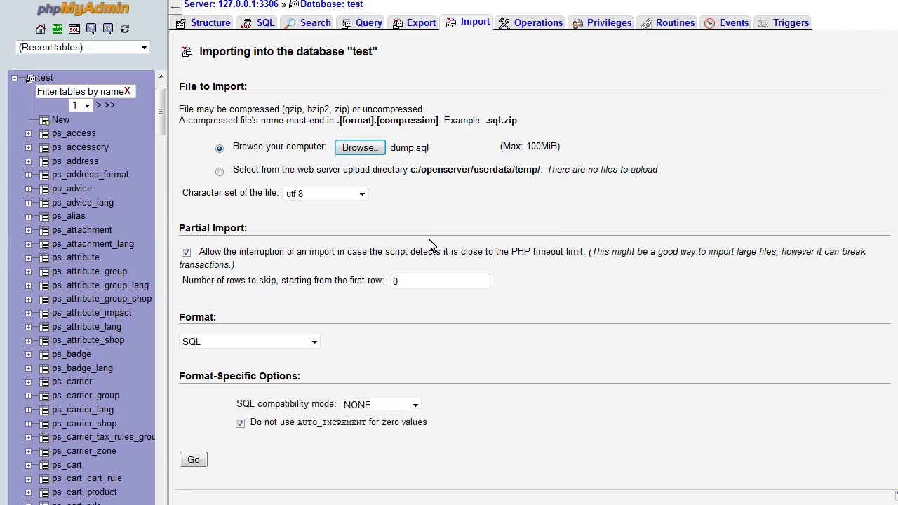
{"action": "left_click", "coordinate": [194, 459]}
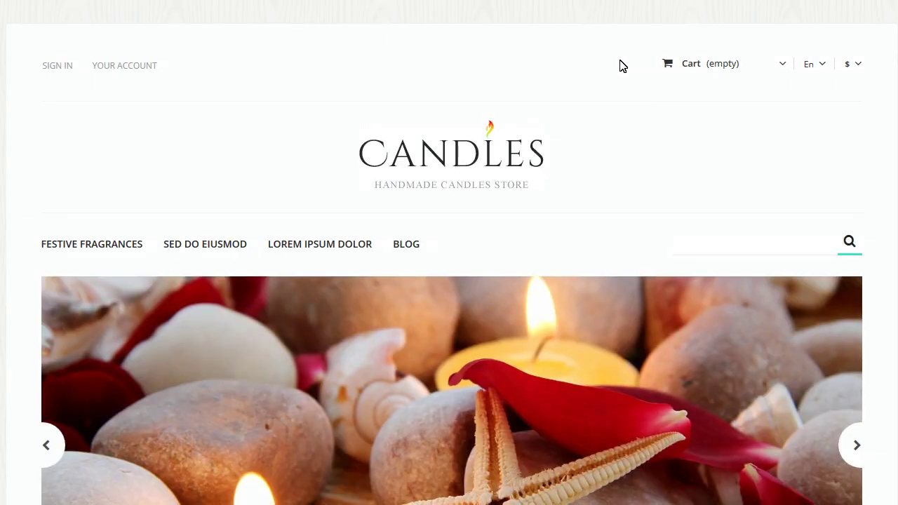
{"action": "scroll", "coordinate": [618, 60], "scroll_direction": "down", "scroll_amount": 5}
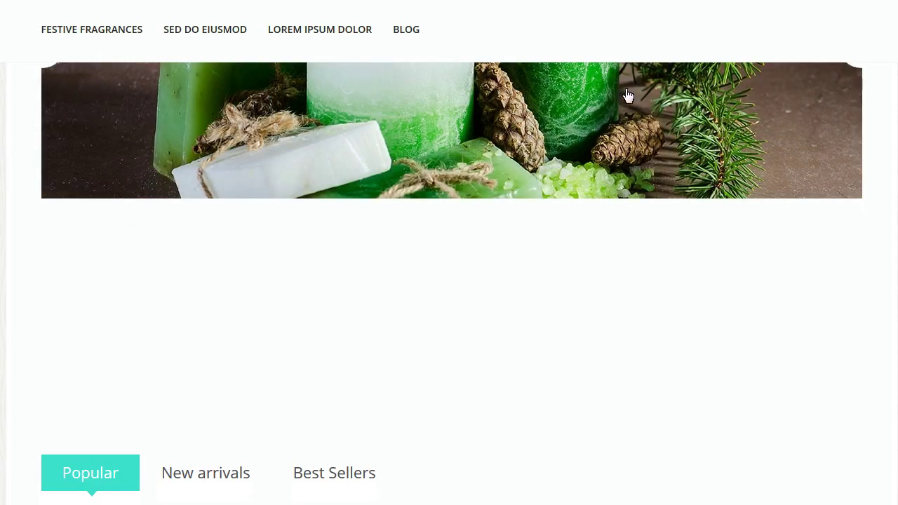
{"action": "scroll", "coordinate": [643, 122], "scroll_direction": "down", "scroll_amount": 3}
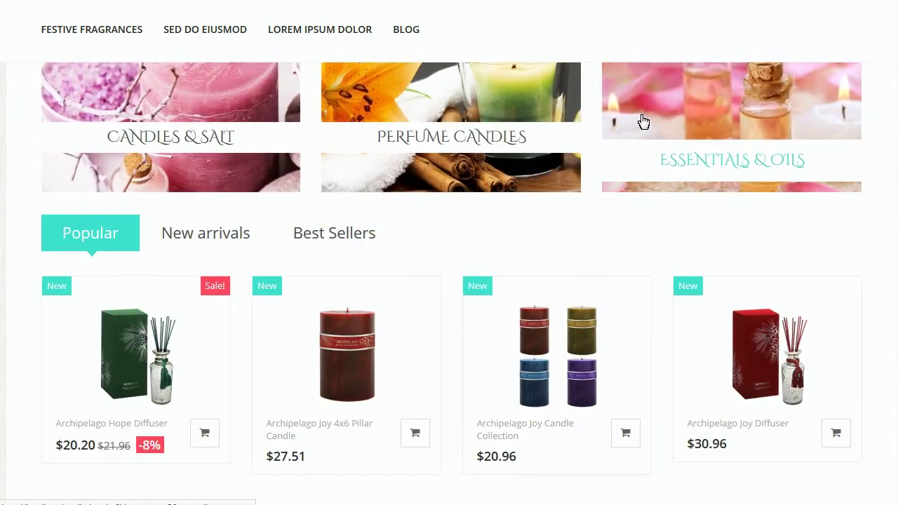
{"action": "scroll", "coordinate": [643, 122], "scroll_direction": "down", "scroll_amount": 3}
{"action": "scroll", "coordinate": [643, 122], "scroll_direction": "down", "scroll_amount": 10}
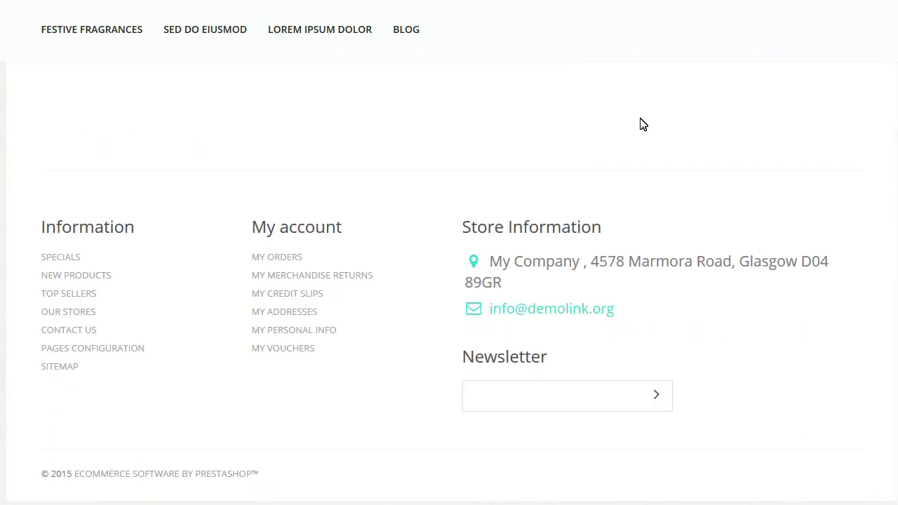
{"action": "scroll", "coordinate": [643, 125], "scroll_direction": "up", "scroll_amount": 10}
{"action": "scroll", "coordinate": [643, 125], "scroll_direction": "up", "scroll_amount": 6}
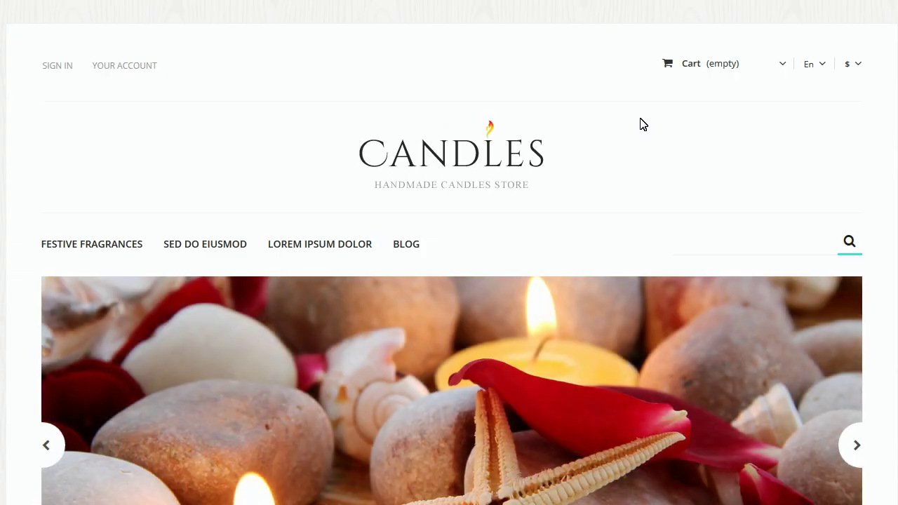